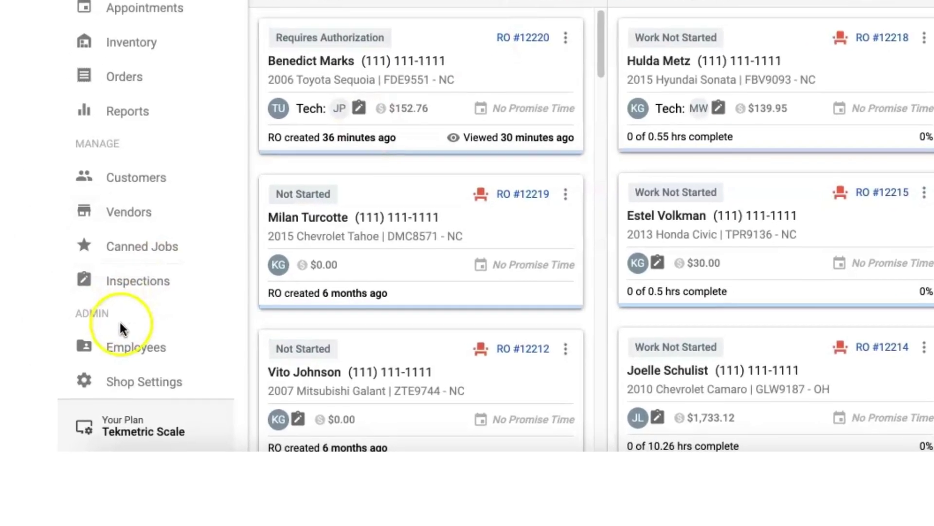
Step: Save the technician's role and salary (Flat Rate $14.00) with certification number 45628
left_click(116, 350)
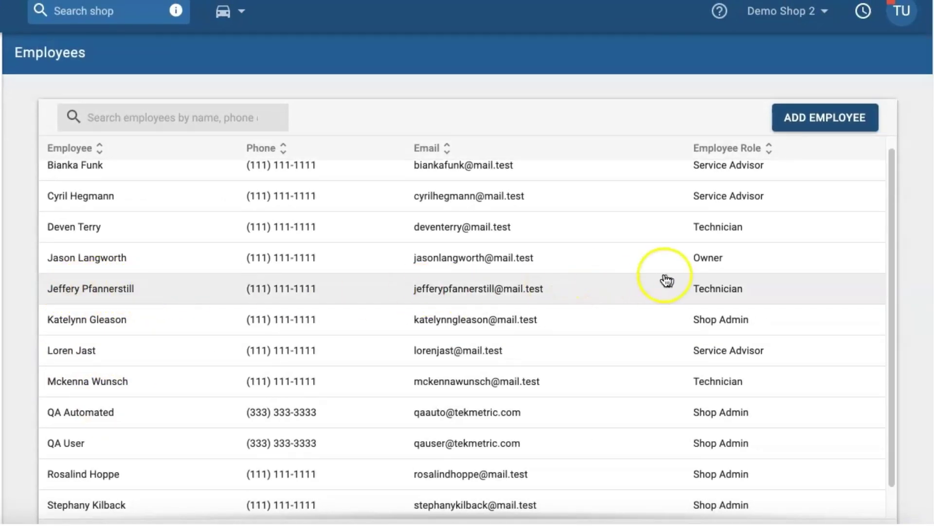
left_click(300, 294)
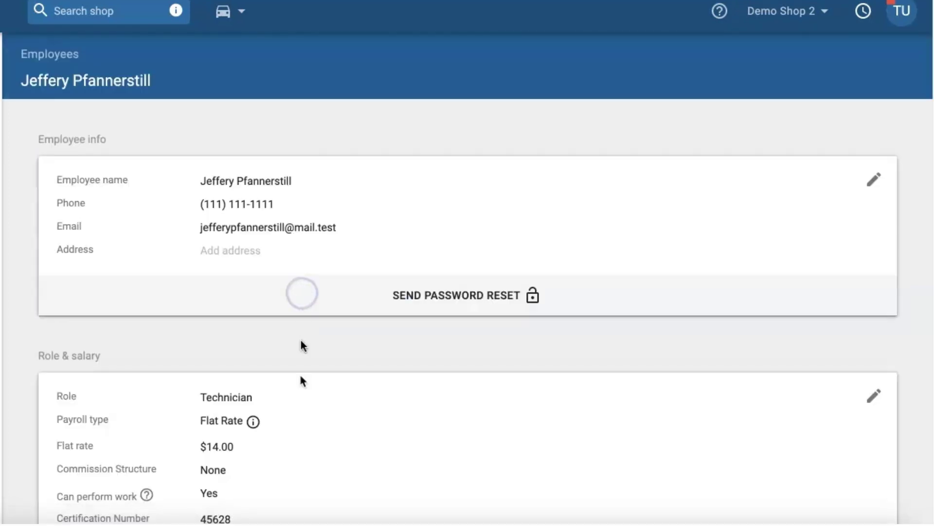
scroll(302, 381, "down", 3)
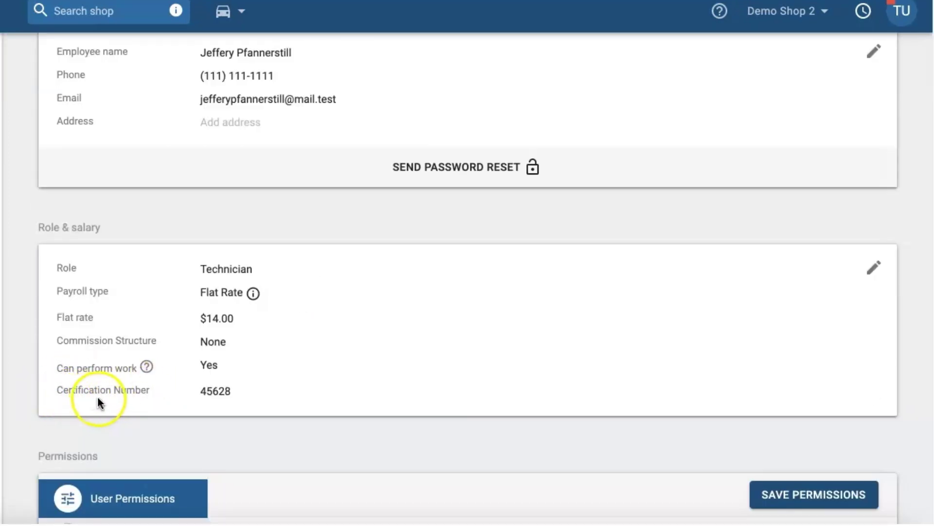
left_click(872, 269)
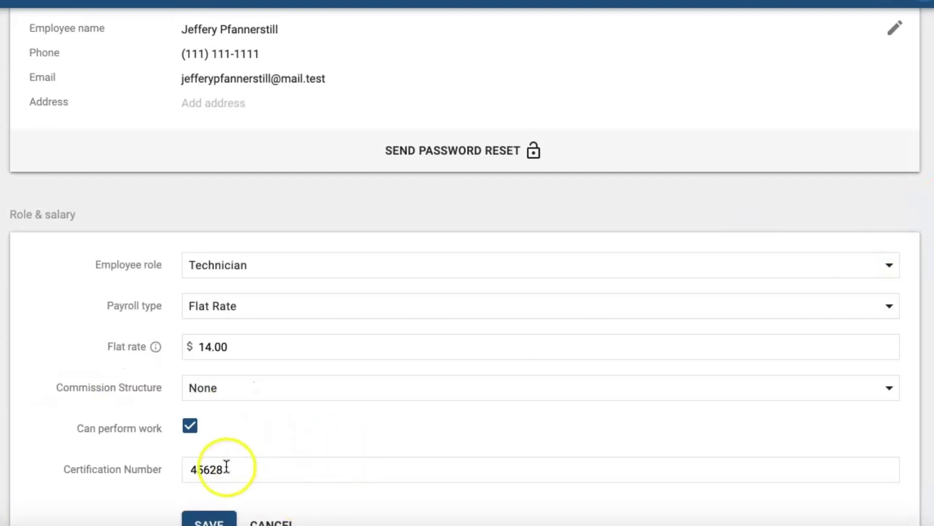
left_click_drag(225, 468, 168, 467)
scroll(238, 472, "down", 1)
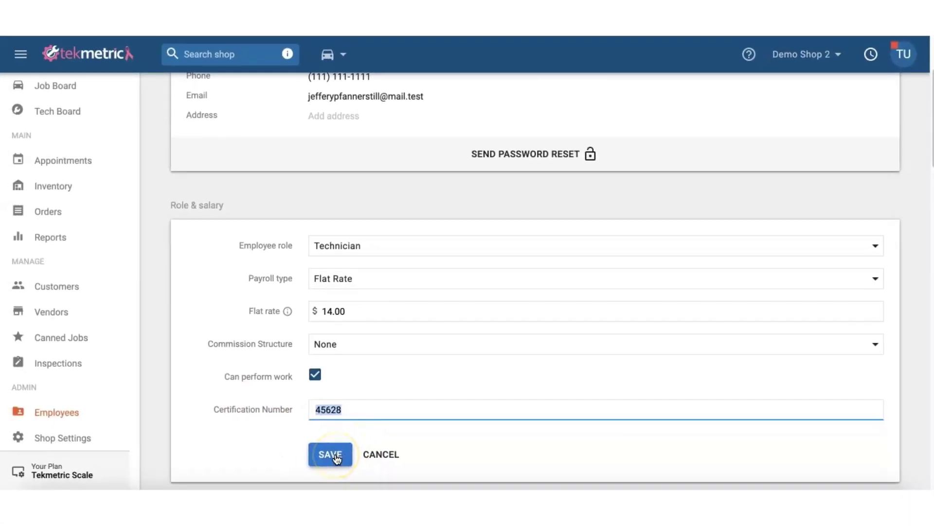
left_click(234, 478)
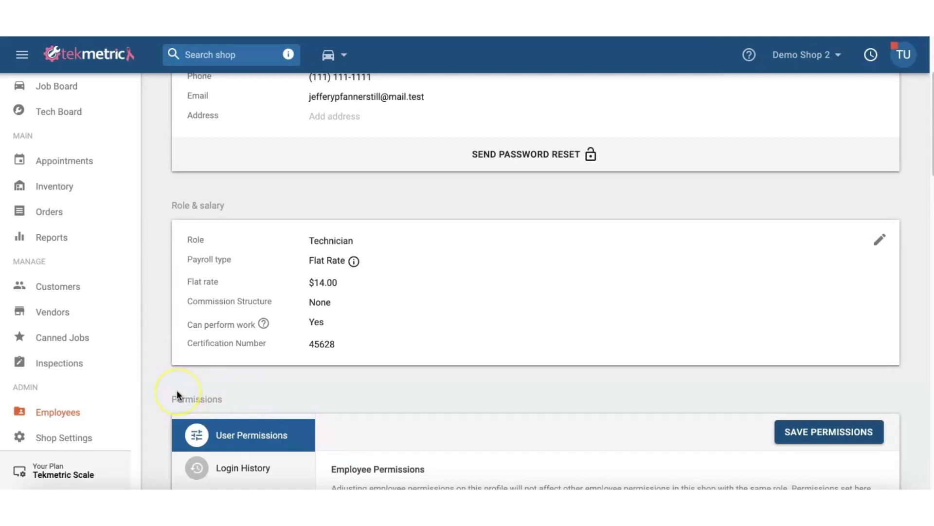
Step: Review the Estimates/Invoices transparency settings, keeping technicians on jobs shown as Initials
left_click(56, 440)
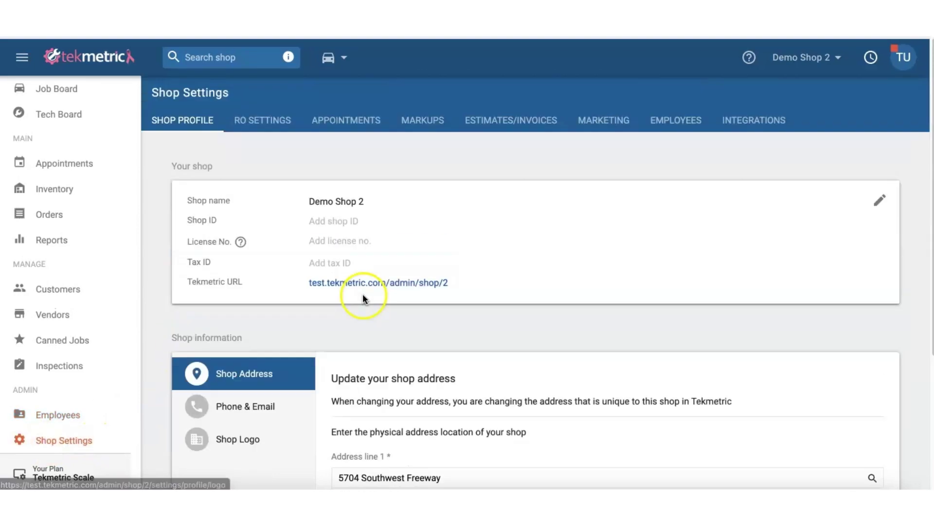
left_click(508, 120)
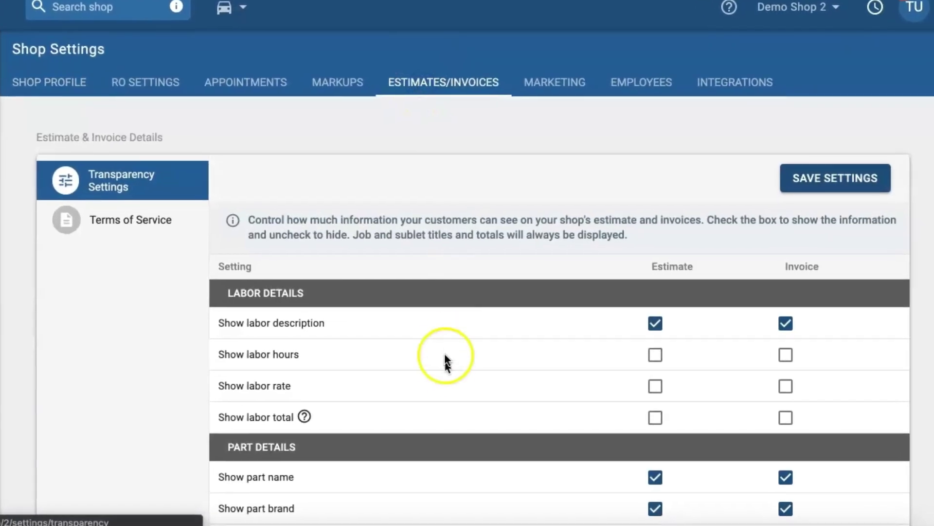
scroll(445, 360, "down", 15)
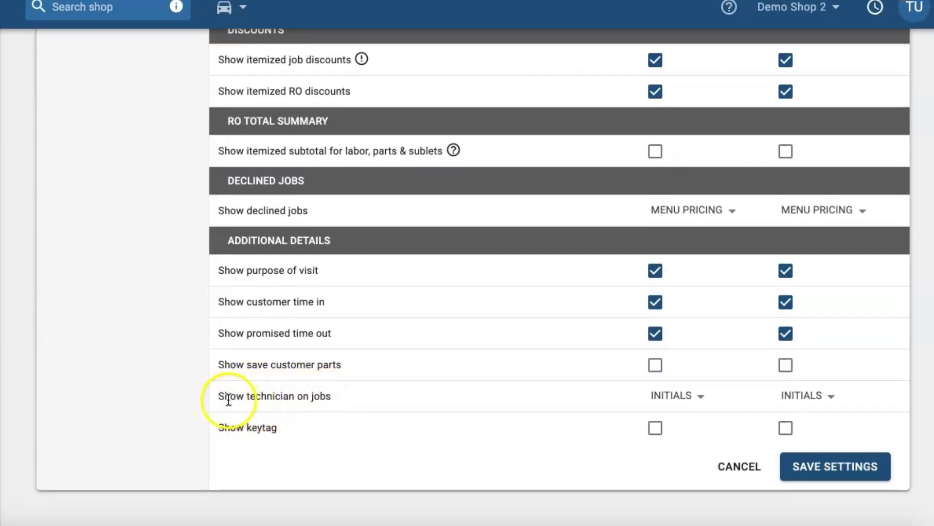
left_click(684, 395)
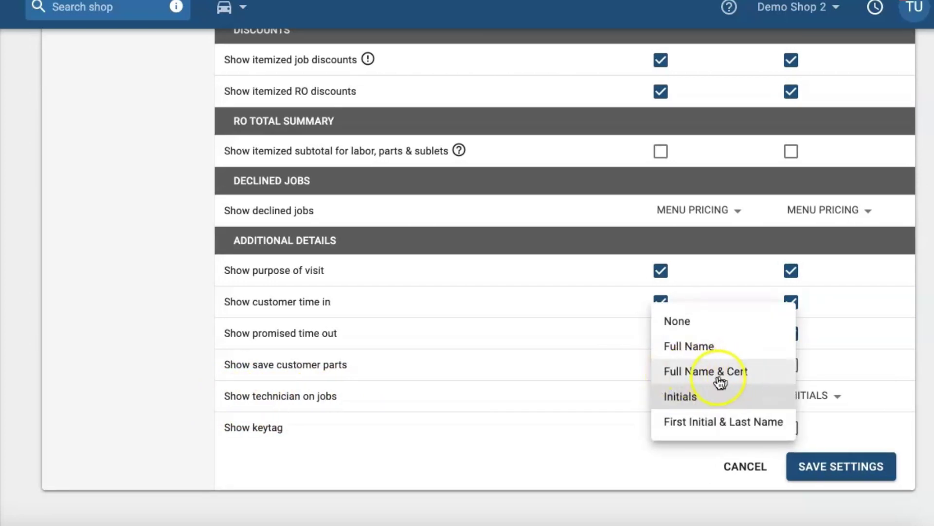
left_click(591, 396)
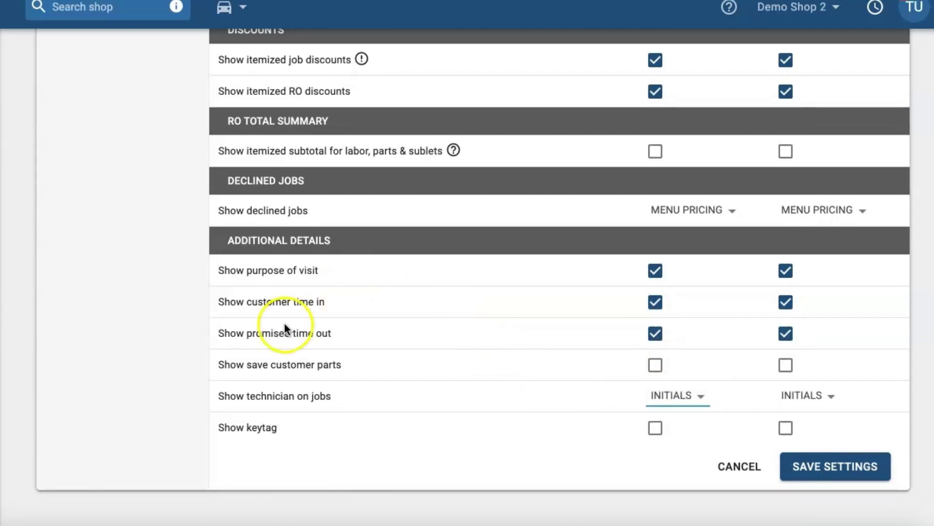
scroll(239, 252, "up", 15)
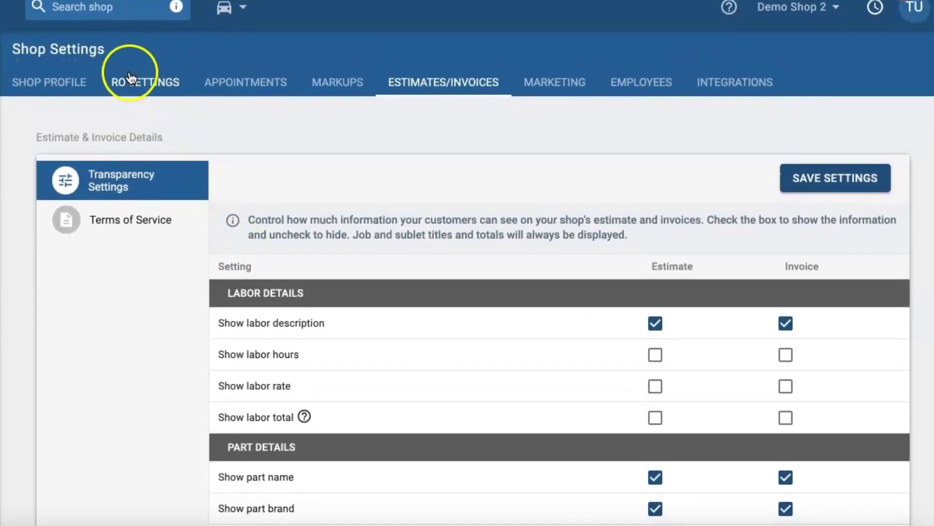
Step: Review the Advanced RO Settings required fields for completing and posting repair orders
left_click(132, 82)
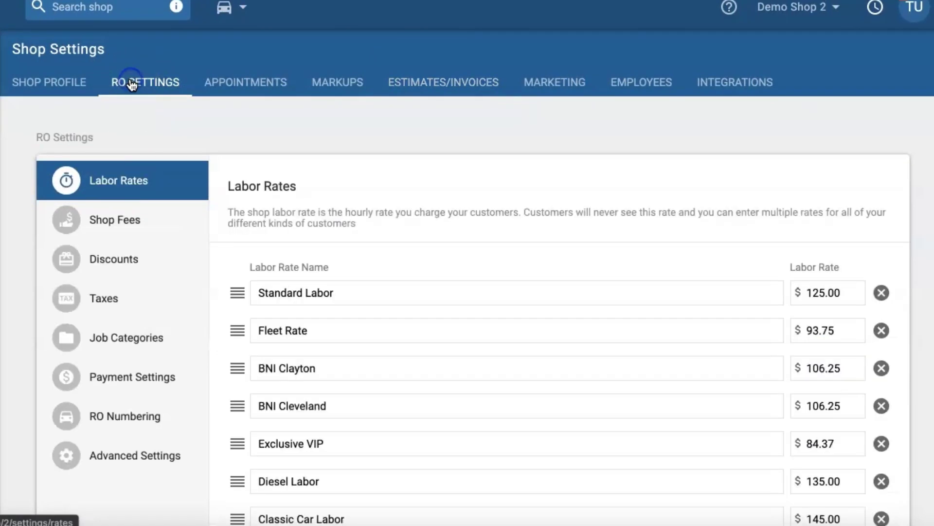
left_click(122, 457)
scroll(305, 481, "down", 1)
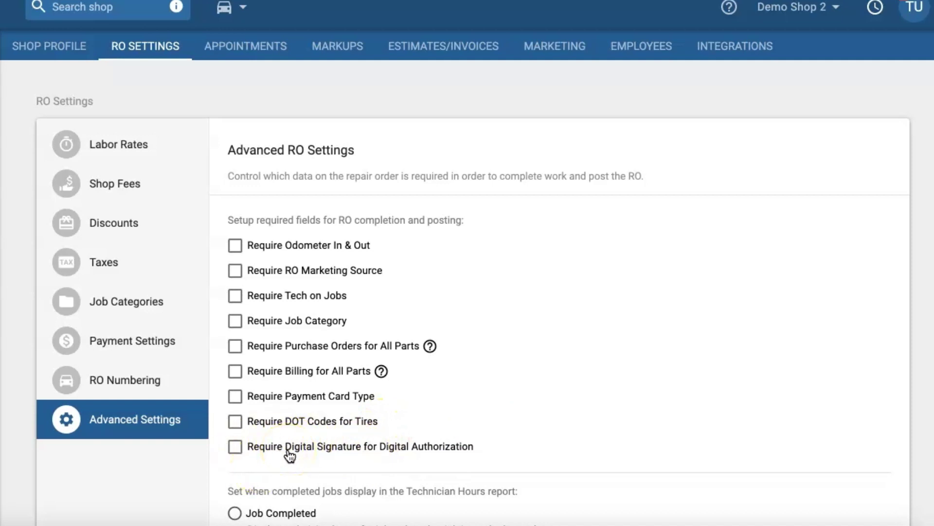
scroll(243, 287, "up", 1)
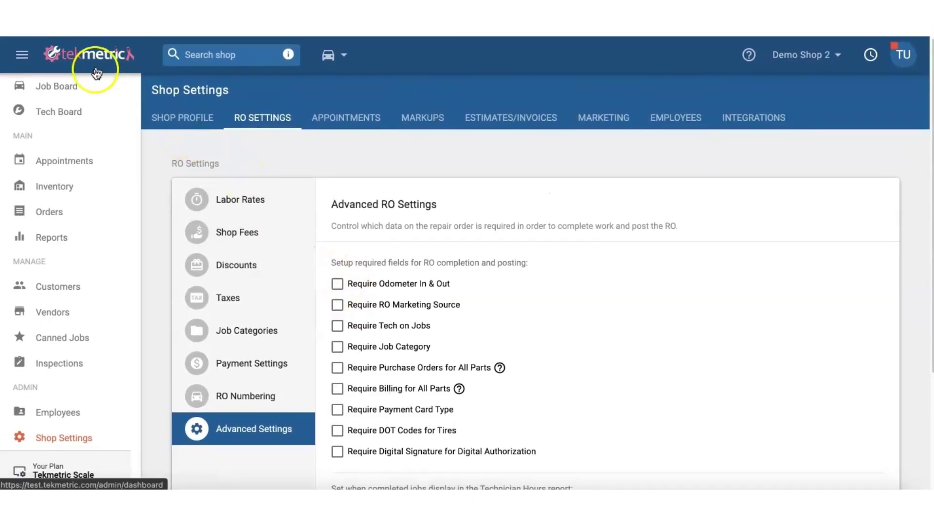
Step: Open RO #12220's estimate and review its Air Filter and Oil Change jobs totalling $152.76
left_click(87, 86)
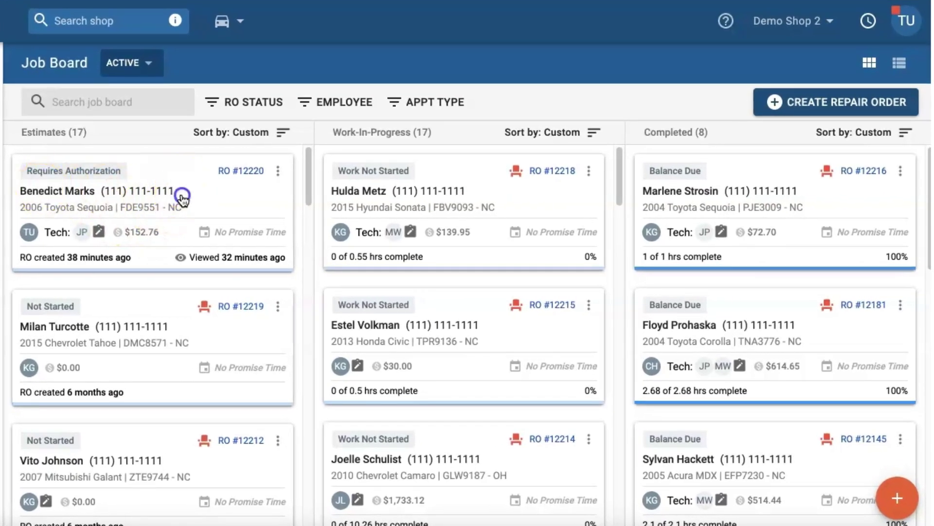
left_click(195, 199)
left_click(208, 114)
scroll(253, 375, "down", 5)
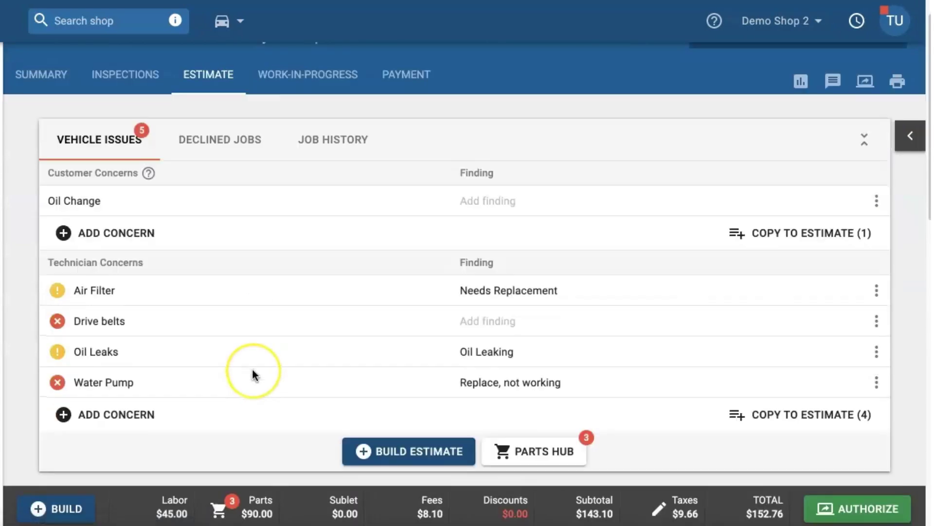
scroll(252, 375, "down", 5)
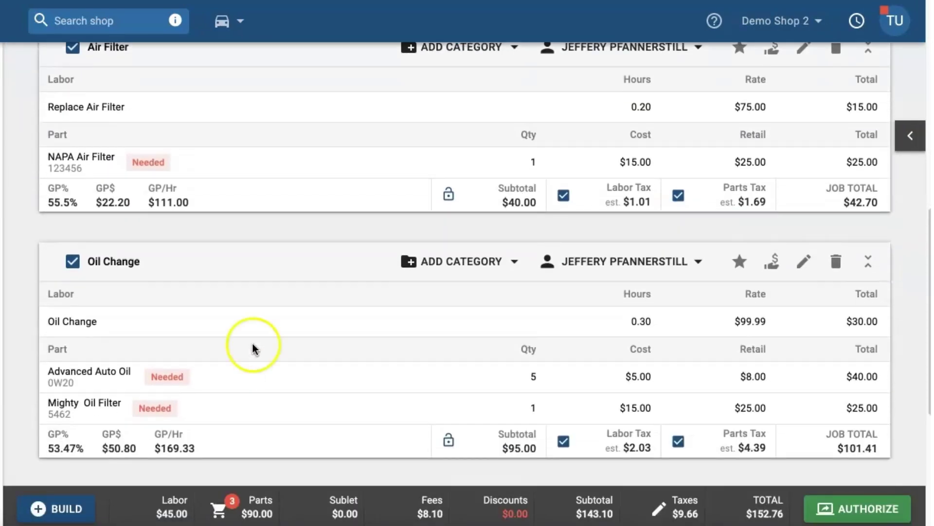
scroll(248, 282, "up", 1)
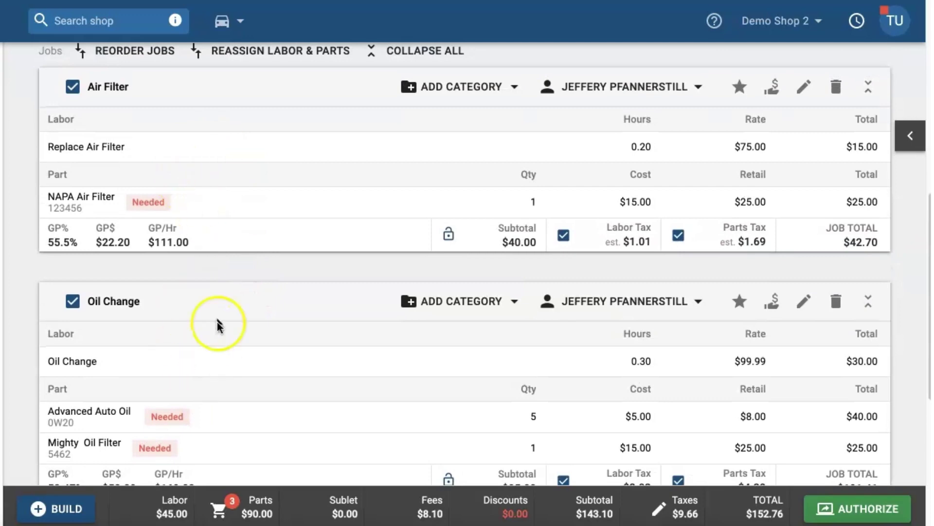
scroll(205, 371, "up", 4)
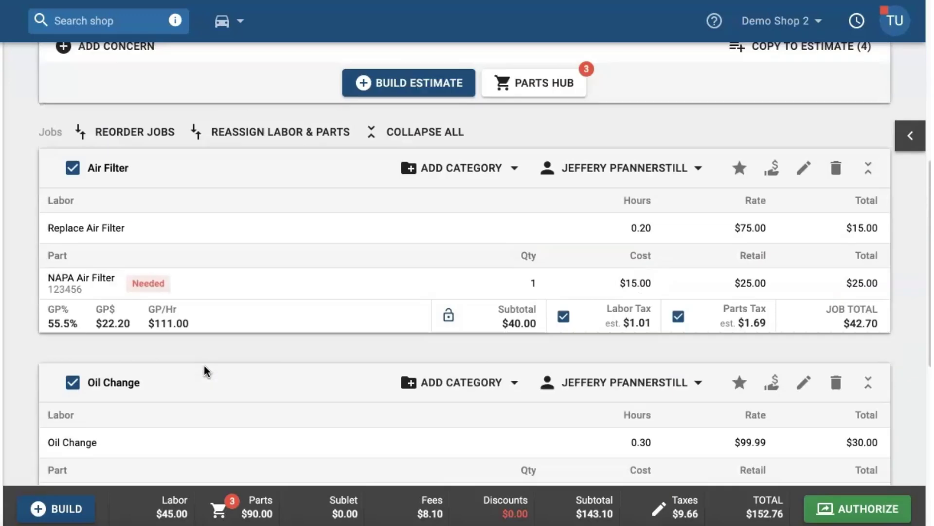
scroll(205, 371, "up", 6)
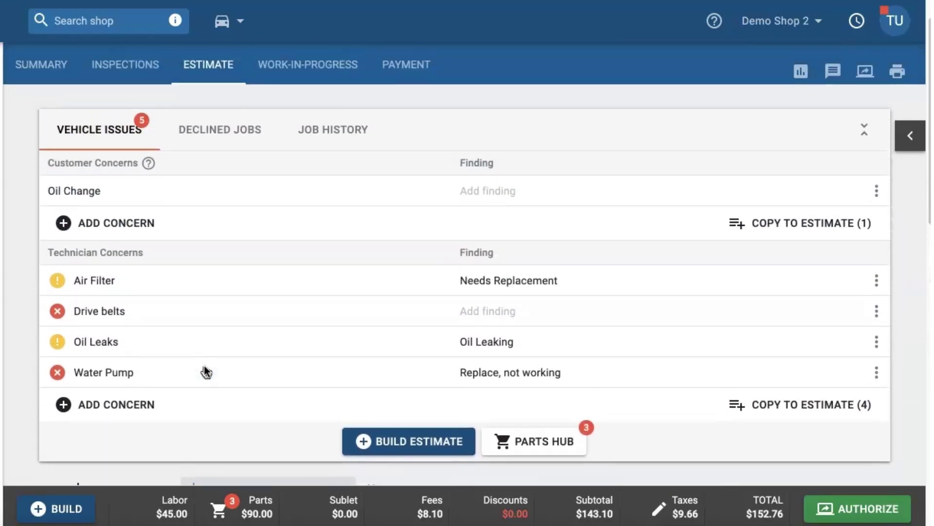
Step: Bring up the 2006 Toyota Sequoia Limited customer estimate in the mobile browser
left_click(835, 129)
scroll(381, 229, "up", 1)
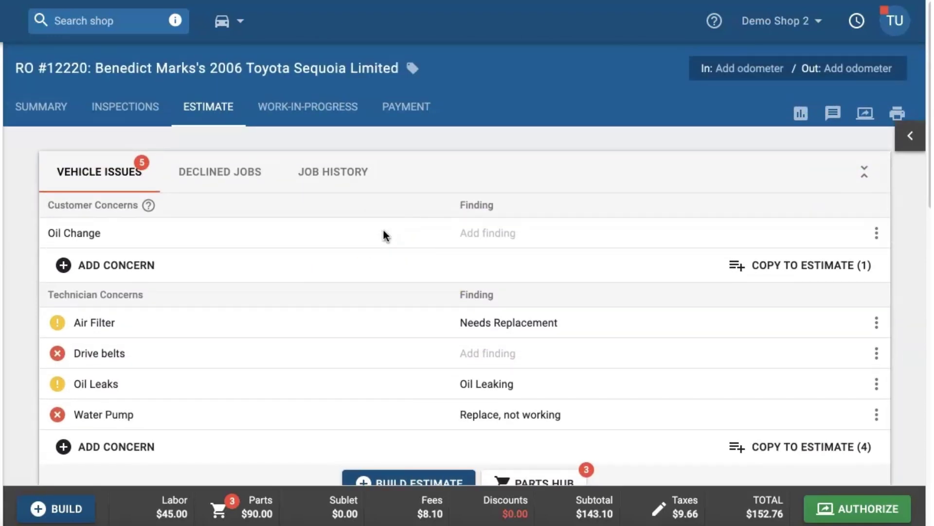
left_click(367, 192)
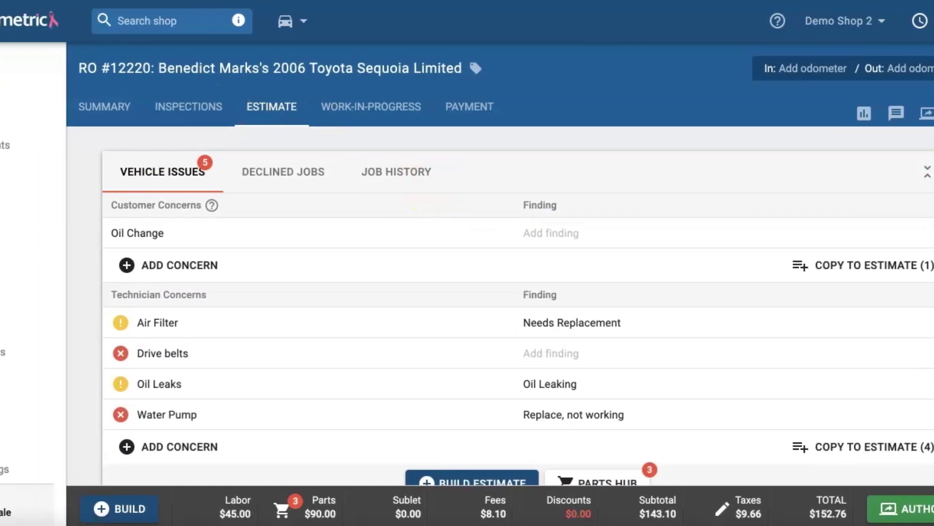
left_click(234, 280)
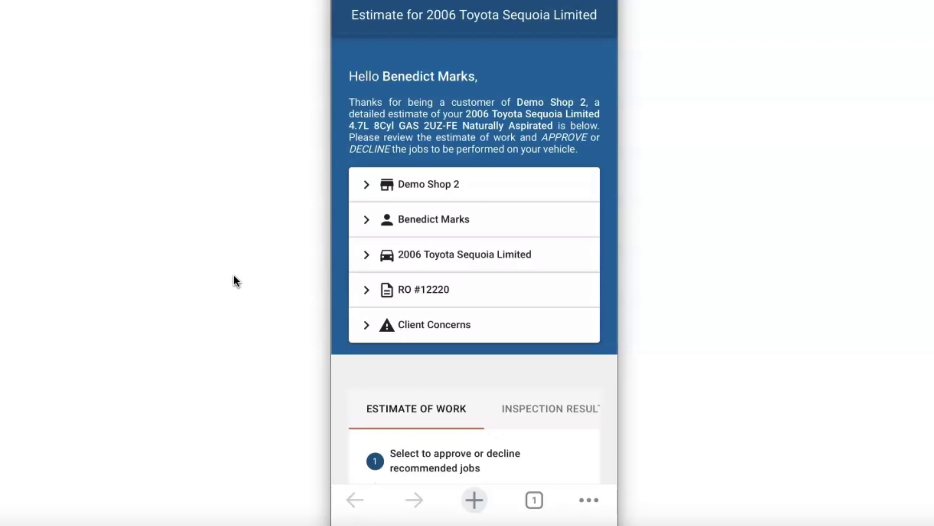
Step: Approve all jobs and sign to authorize $152.76 for Air Filter and Oil Change
left_click(58, 433)
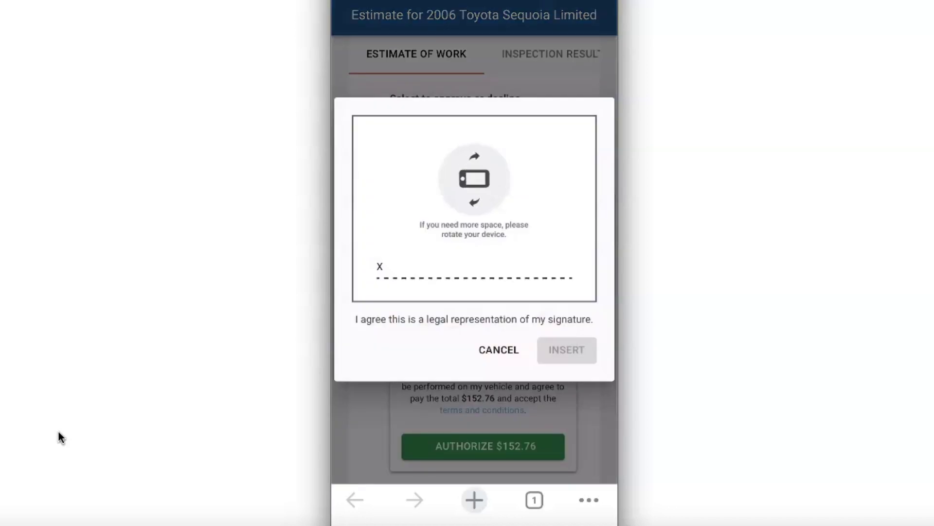
left_click(58, 433)
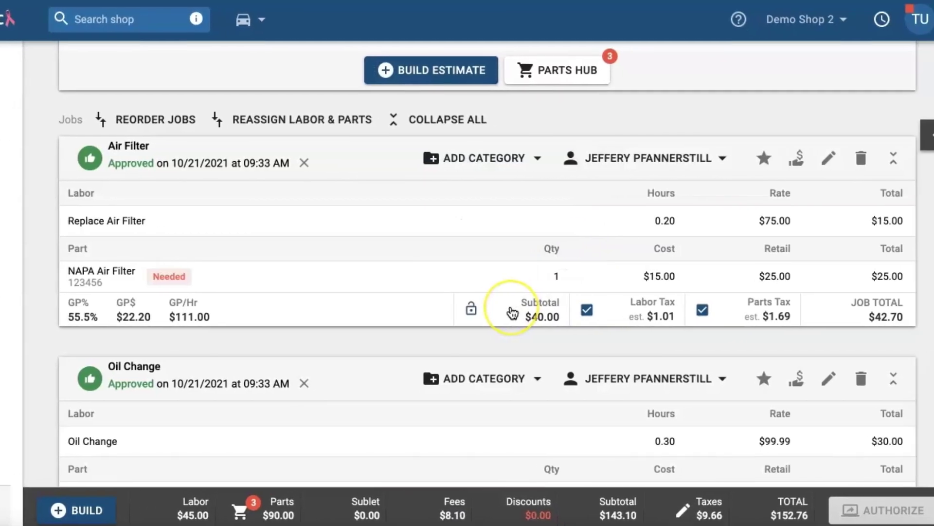
Step: Add the Alignment canned job (Wheel Alignment Car, $96.06) to the estimate, totalling $254.59
scroll(511, 312, "down", 1)
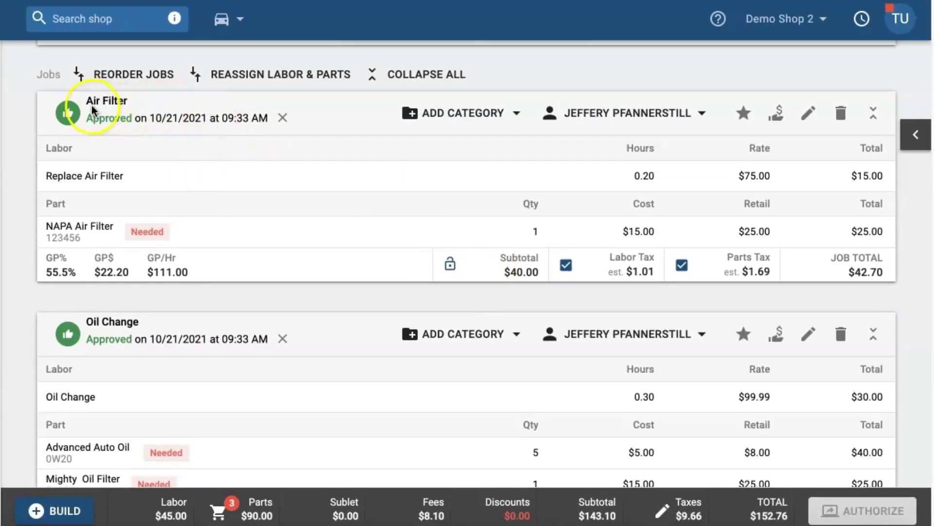
scroll(145, 361, "down", 3)
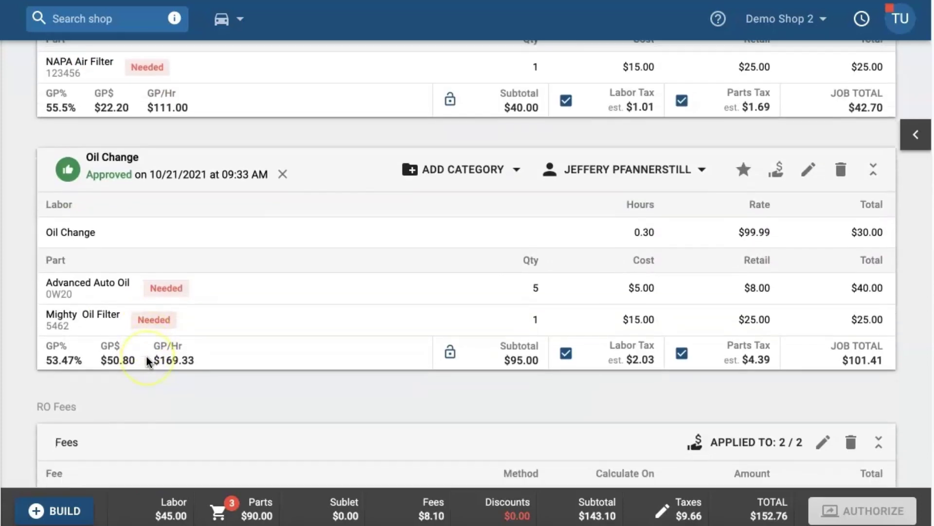
scroll(147, 361, "down", 3)
scroll(147, 360, "up", 7)
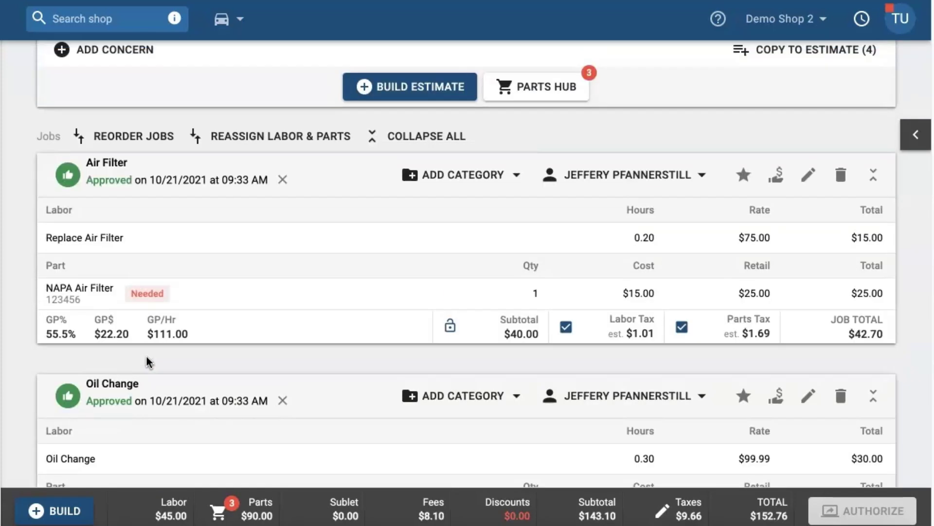
scroll(147, 361, "up", 4)
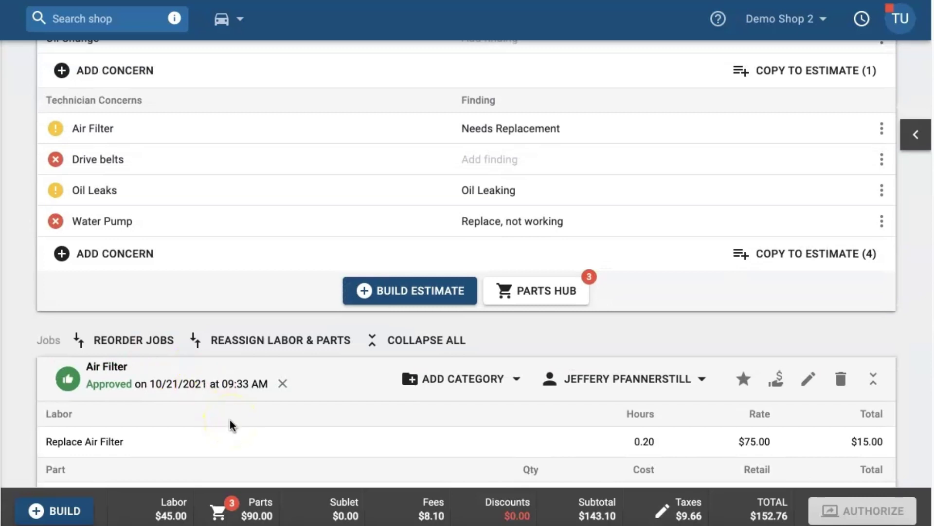
left_click(427, 291)
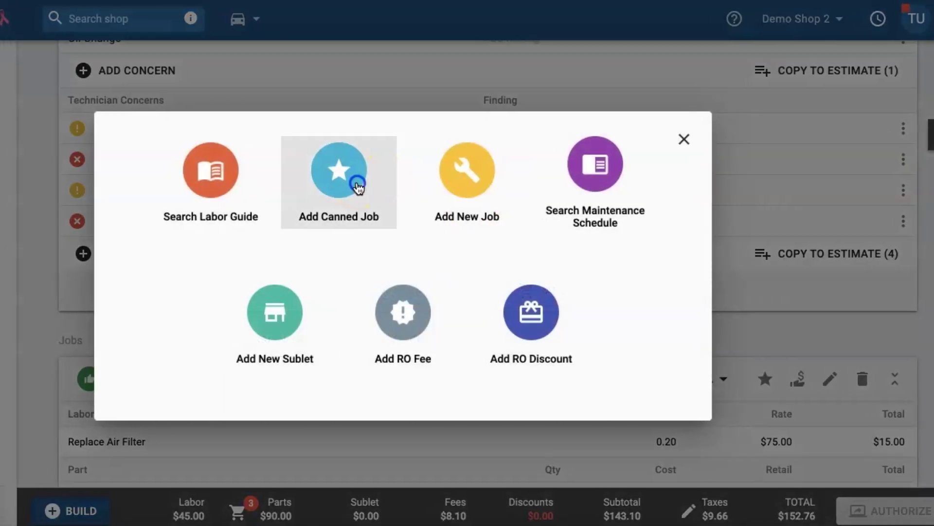
left_click(358, 187)
scroll(348, 313, "down", 1)
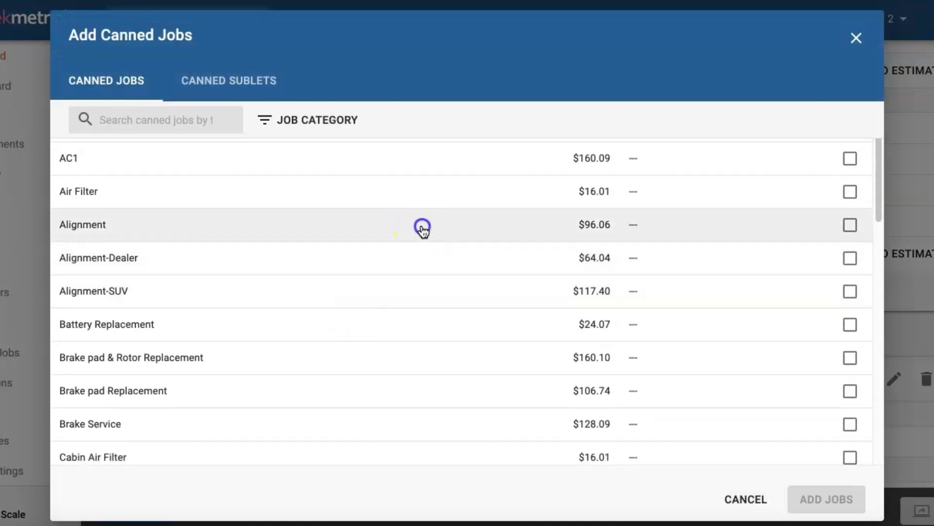
left_click(422, 229)
left_click(819, 497)
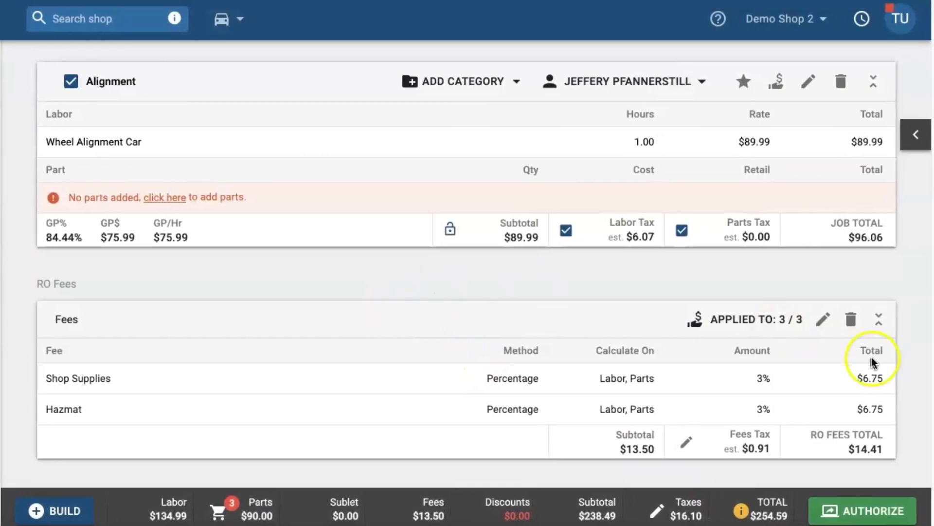
mouse_move(740, 511)
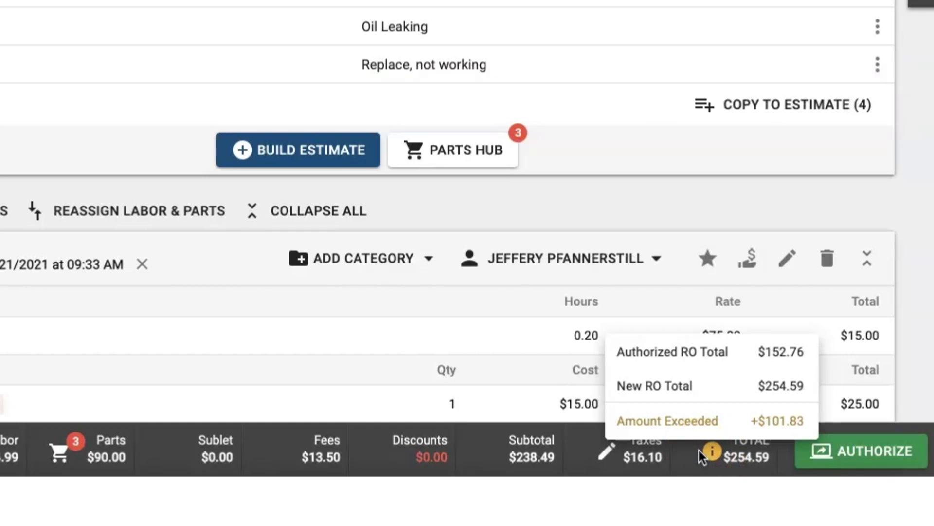
left_click(706, 444)
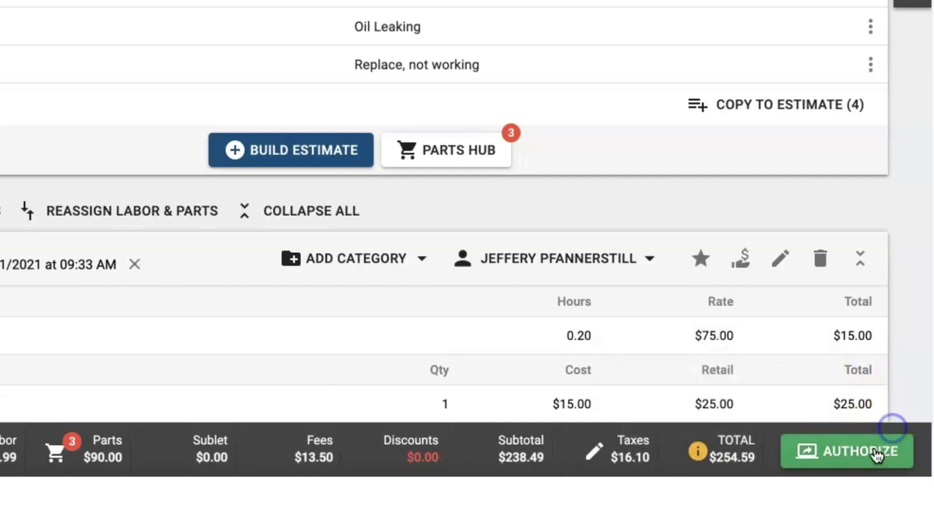
left_click(891, 443)
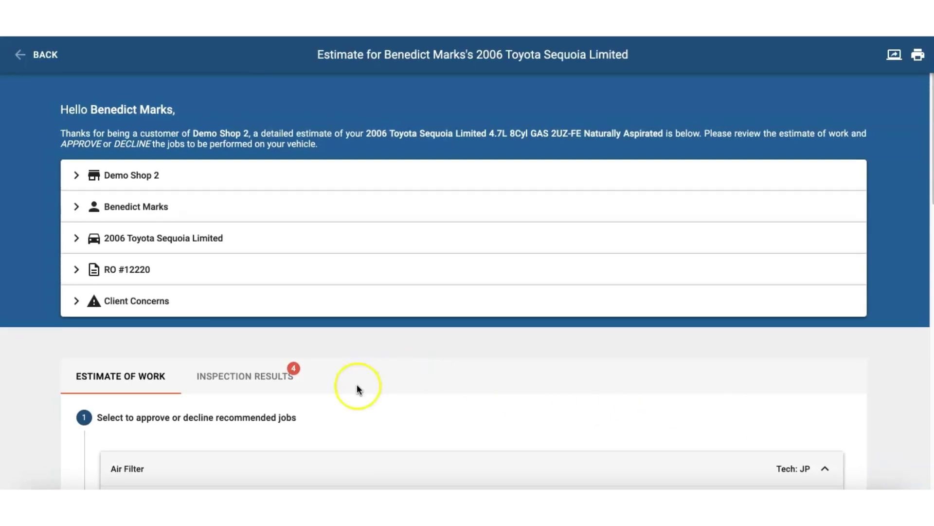
Step: Approve the Alignment job on the customer estimate to reach the $254.59 authorization
scroll(357, 387, "down", 10)
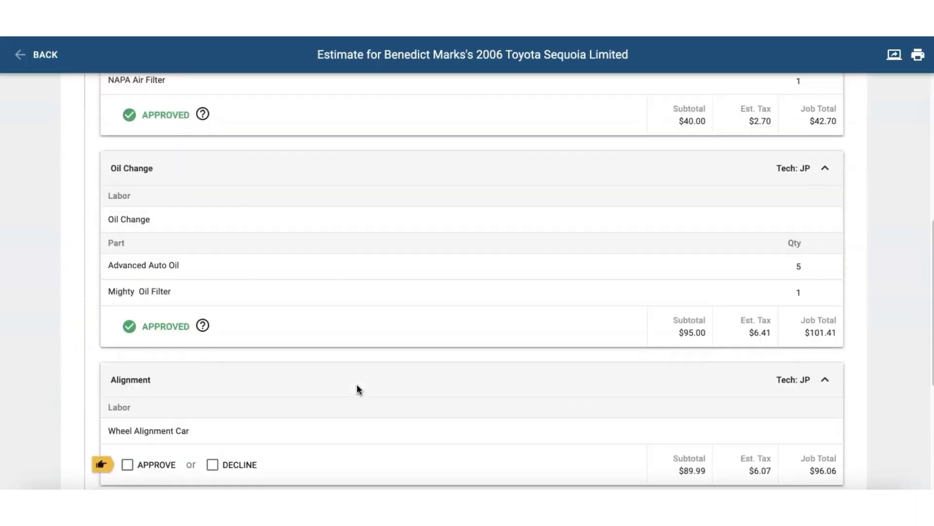
scroll(357, 384, "down", 3)
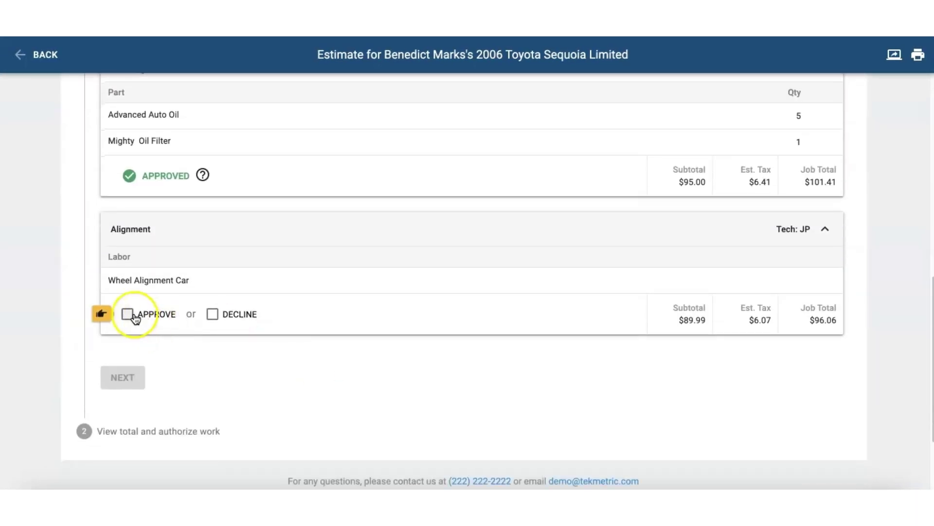
left_click(134, 315)
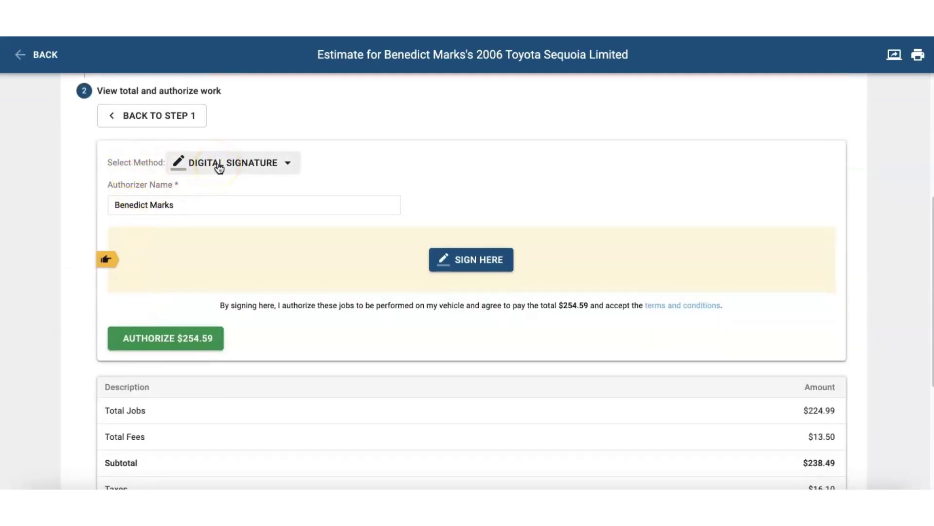
Step: Authorize $254.59 via Phone Call, confirming the authorizer's name and phone number
left_click(219, 165)
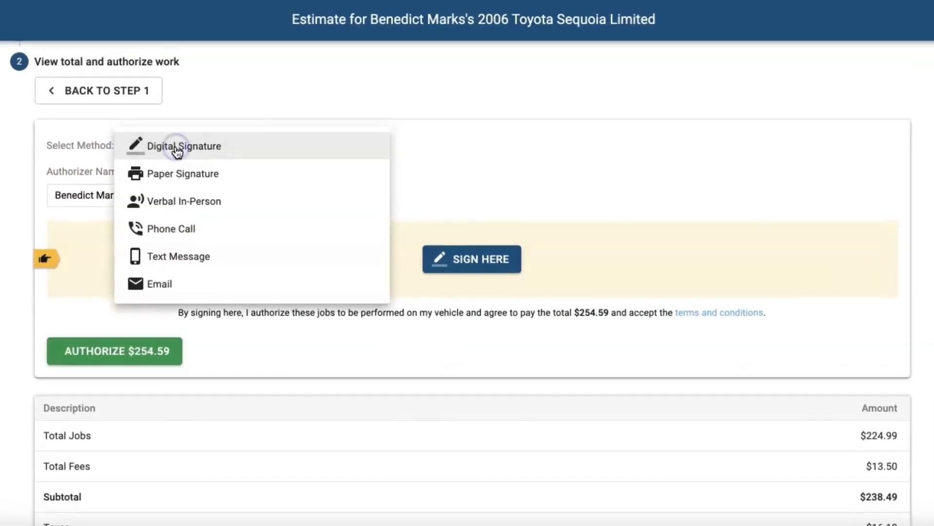
left_click(178, 228)
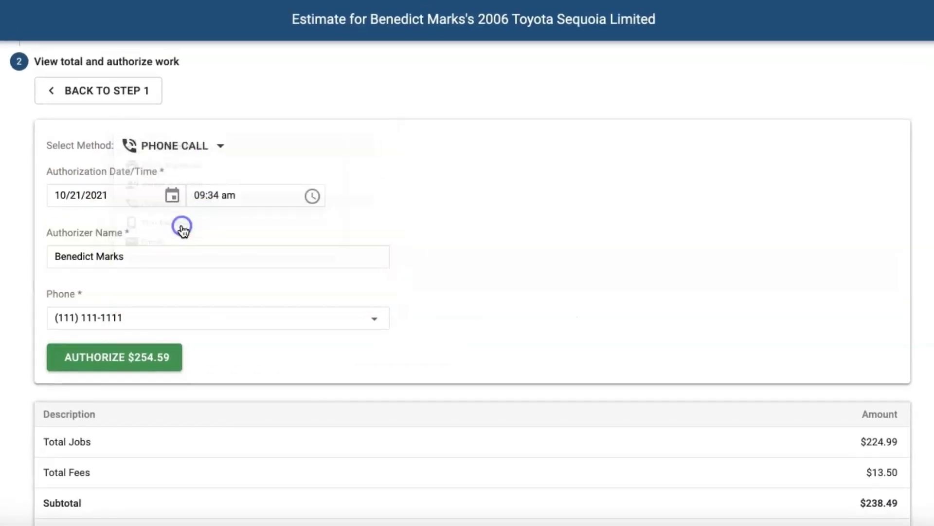
triple_click(92, 258)
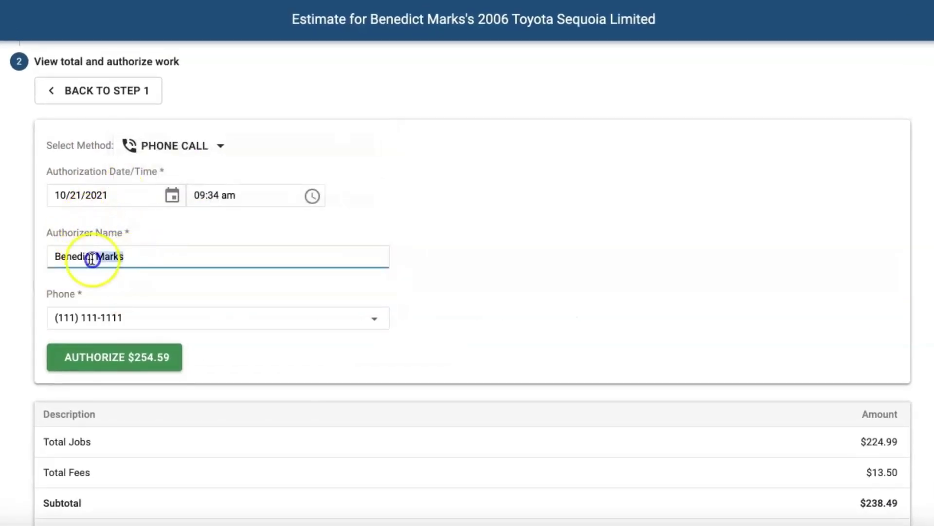
left_click(133, 317)
left_click_drag(57, 333, 35, 314)
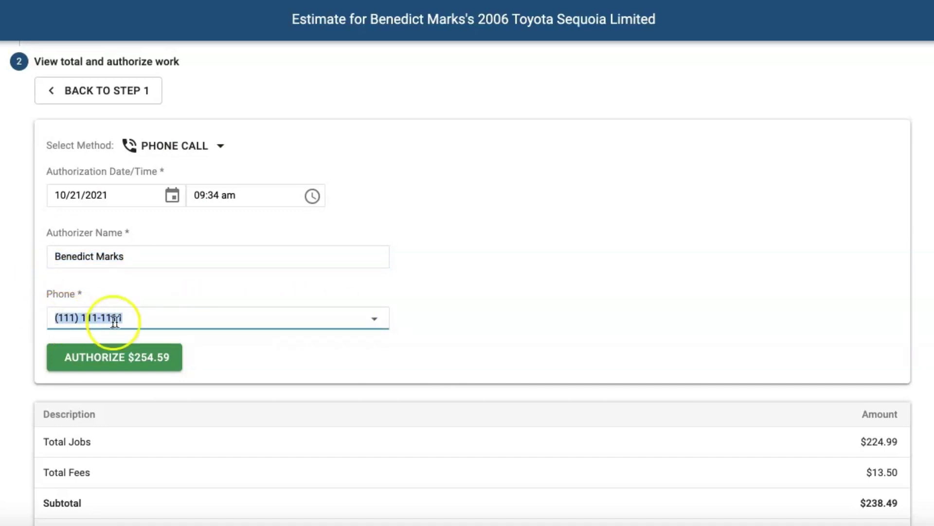
scroll(139, 398, "down", 4)
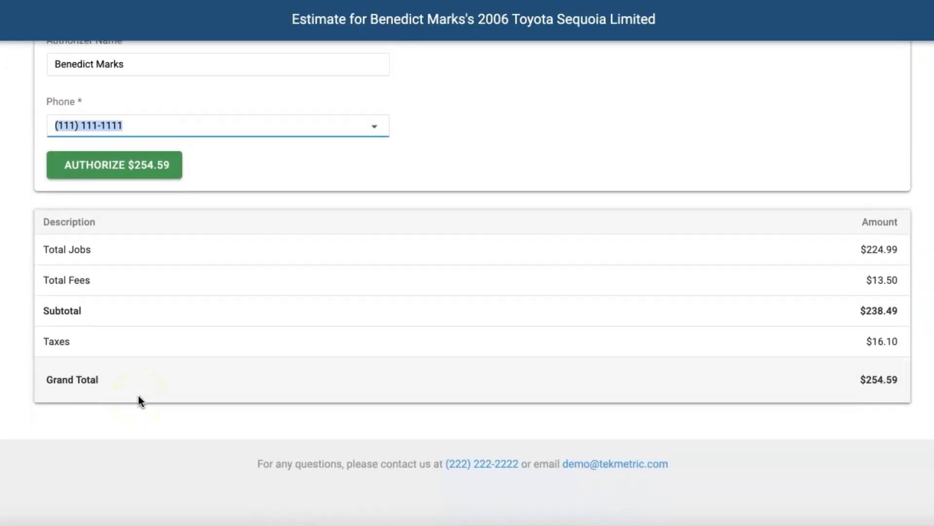
scroll(138, 395, "up", 6)
left_click(122, 448)
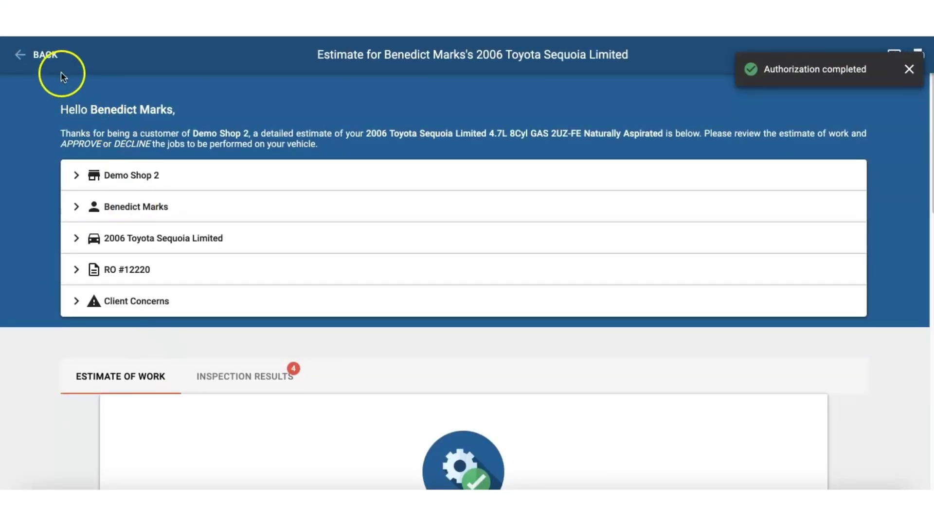
Step: Go back to RO #12220 and check Alignment is approved on 10/21/2021 at 09:34 AM
left_click(54, 61)
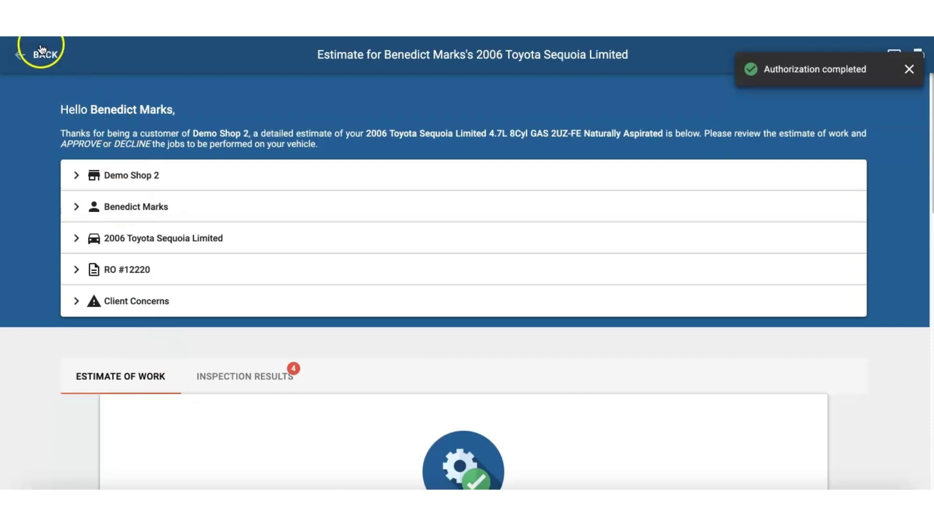
scroll(279, 238, "down", 3)
scroll(278, 238, "down", 8)
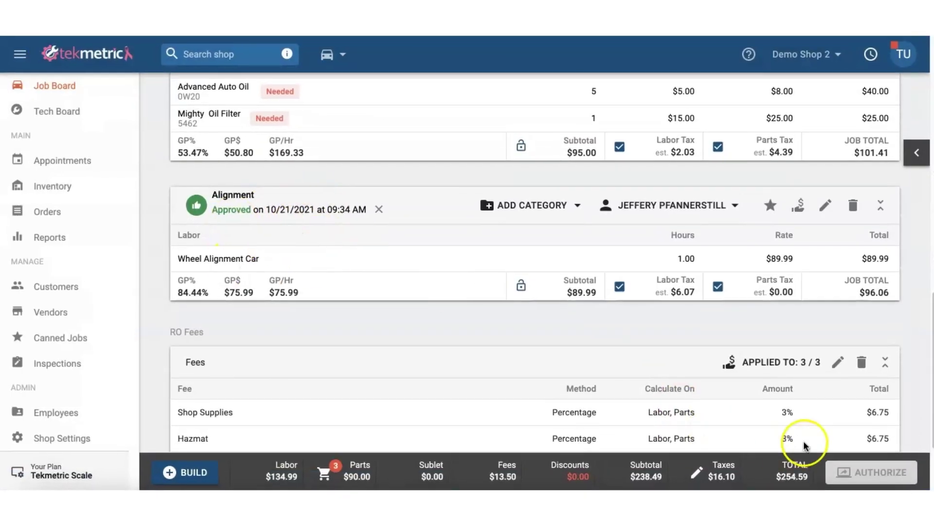
scroll(447, 254, "up", 10)
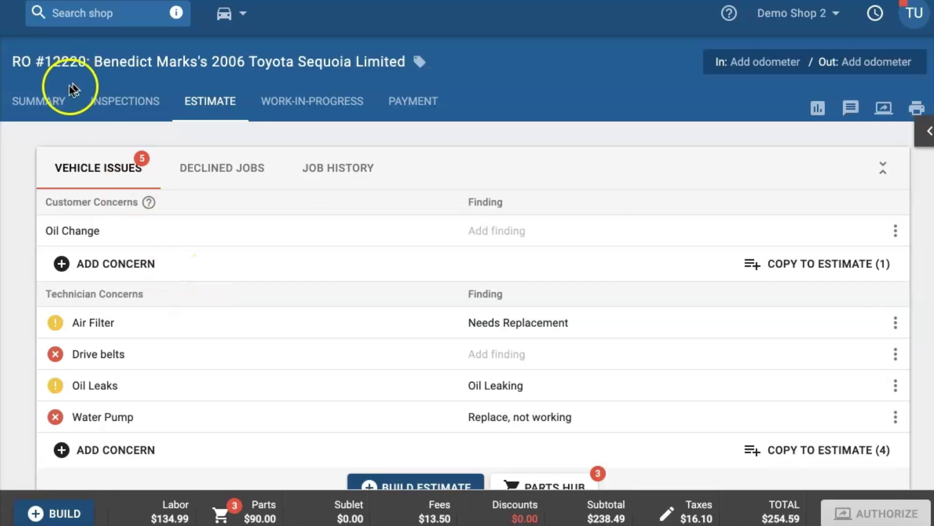
Step: Open Auth History from the Summary and view the phone-call authorization PDF with its +$101.83 increase
left_click(48, 110)
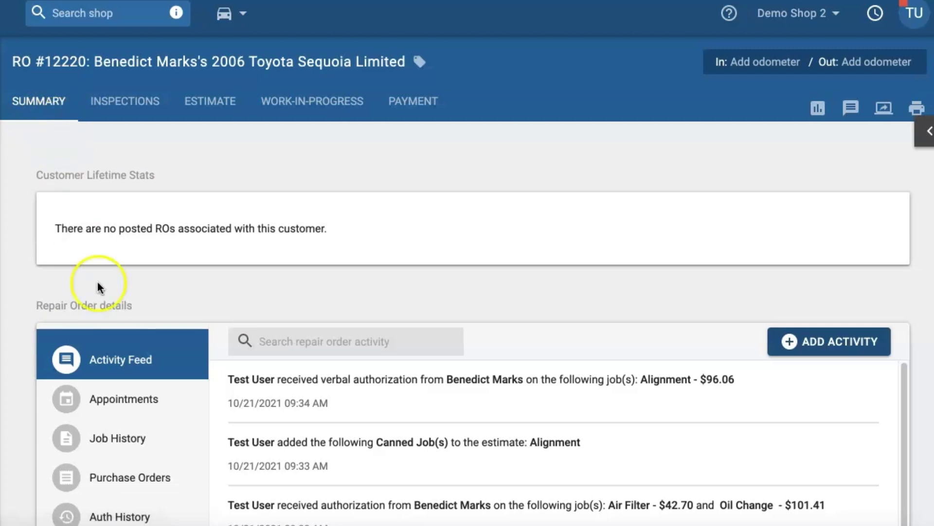
scroll(97, 286, "down", 4)
left_click(115, 329)
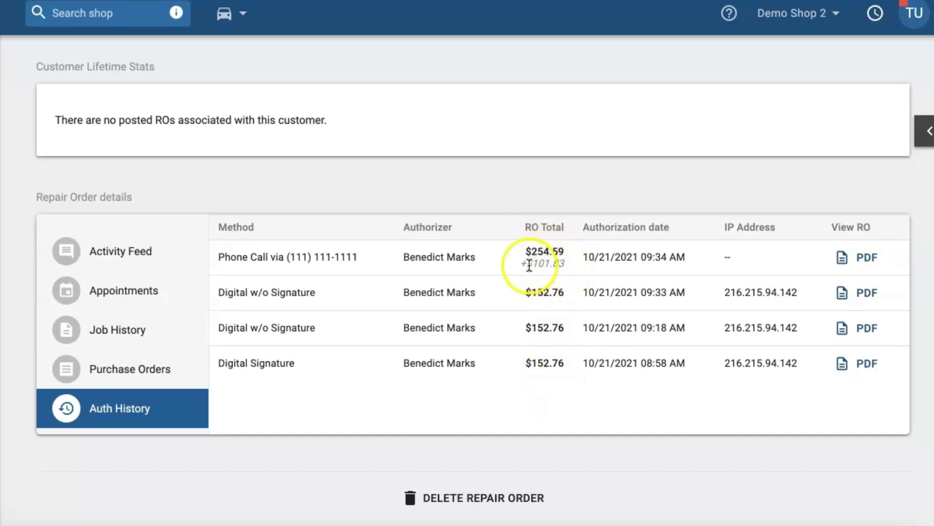
left_click(542, 265)
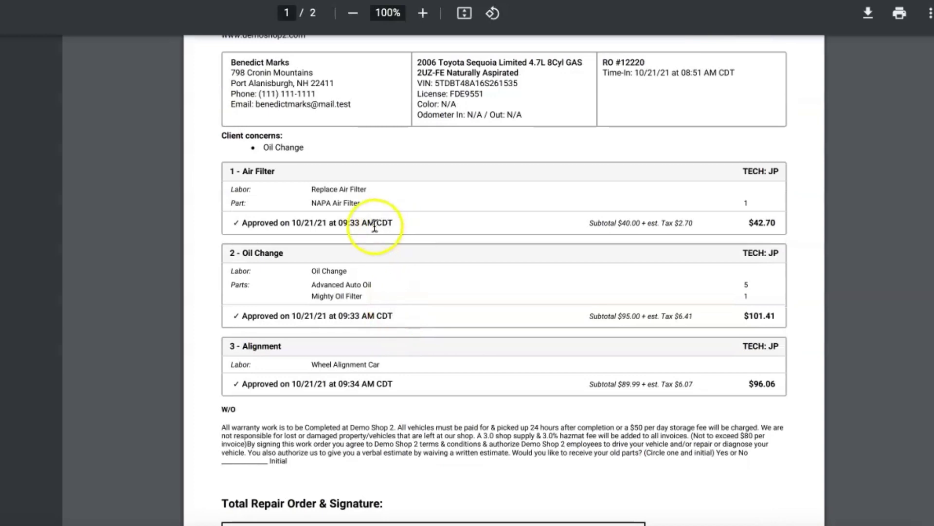
scroll(364, 384, "down", 8)
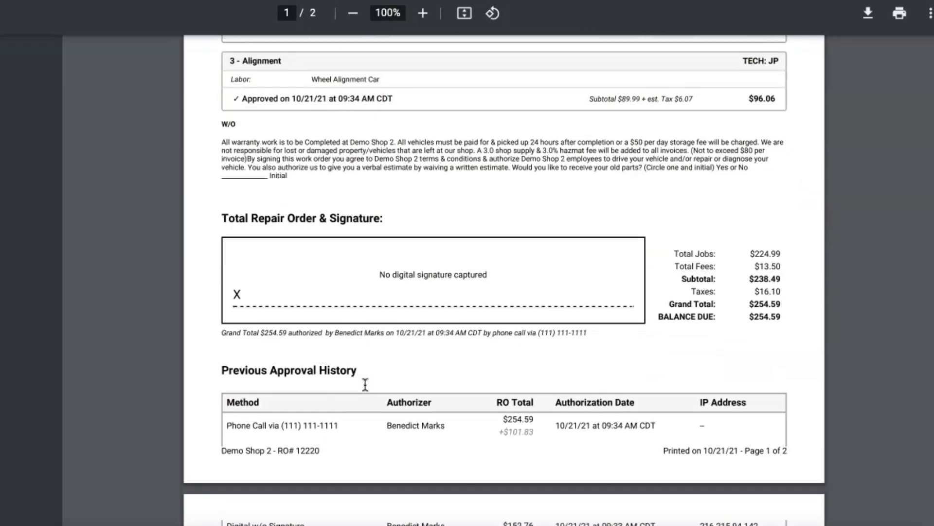
scroll(352, 433, "up", 4)
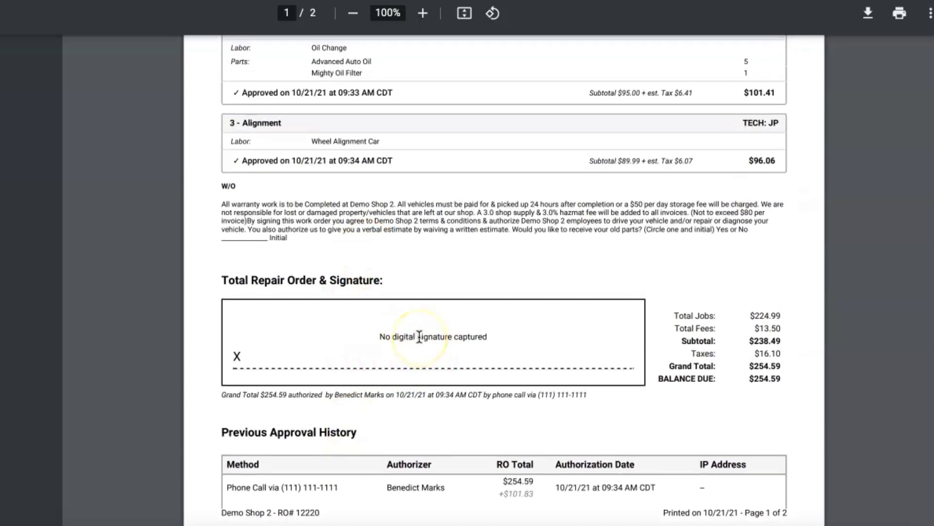
scroll(417, 331, "up", 3)
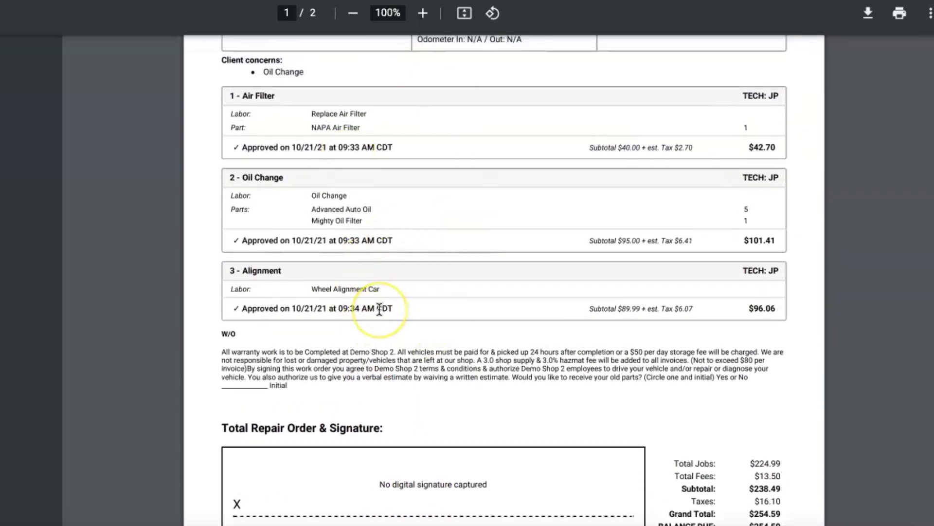
scroll(380, 308, "up", 4)
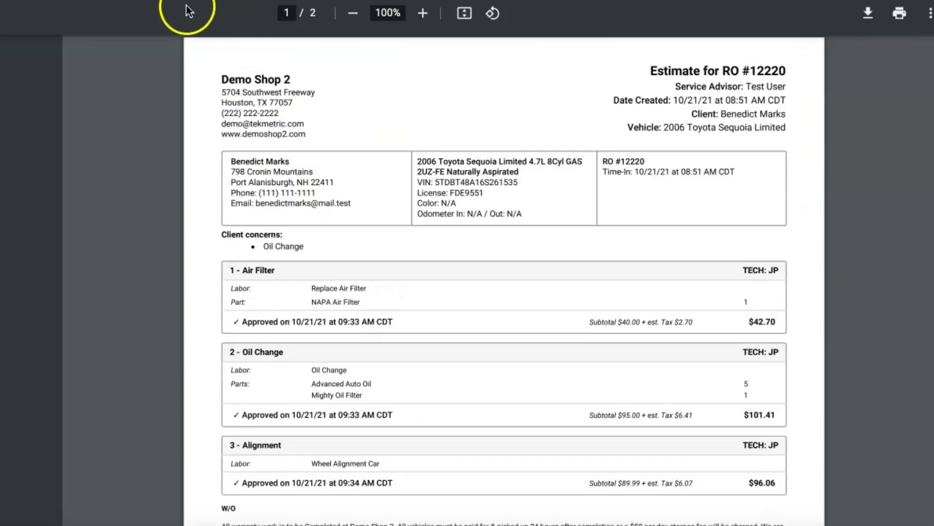
key("ctrl+w")
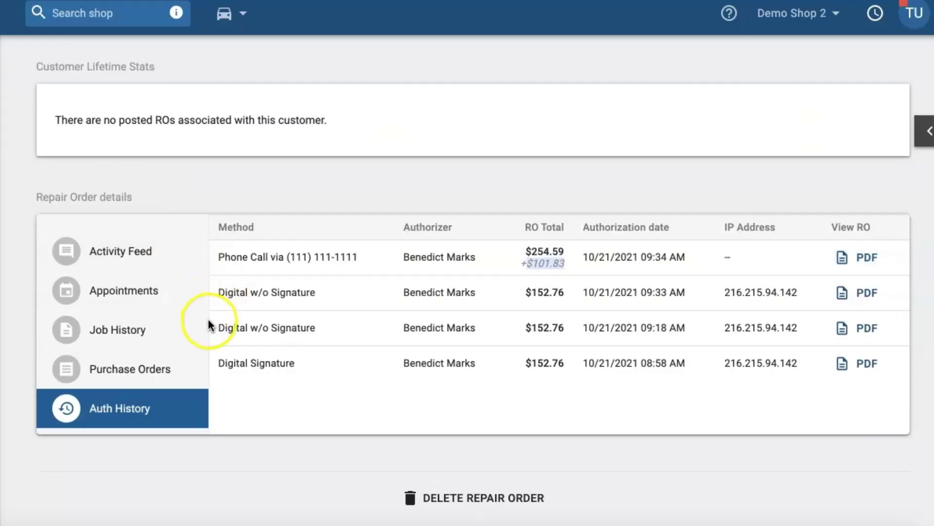